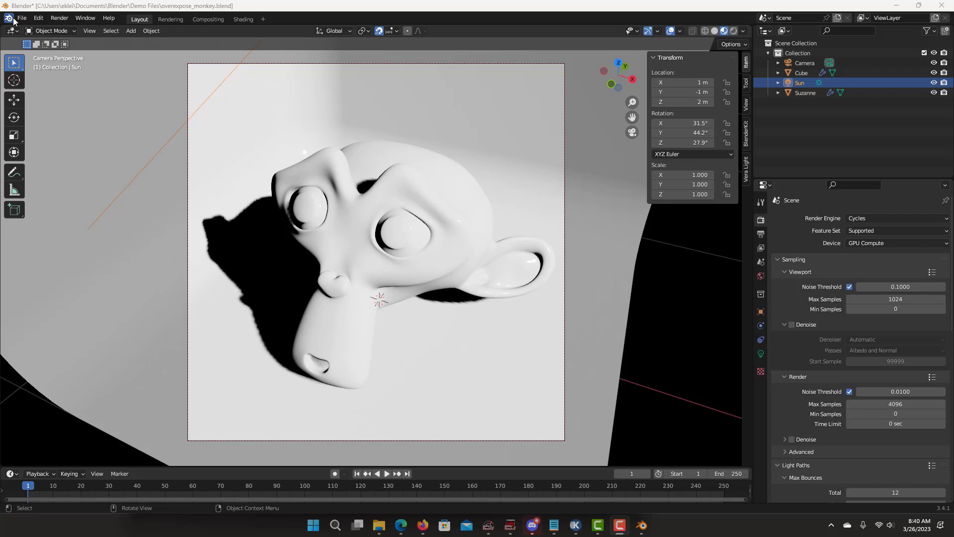
Confirm Blender 3.4.1 is running and close the finished monkey render (about 2:14)
click(14, 19)
click(20, 38)
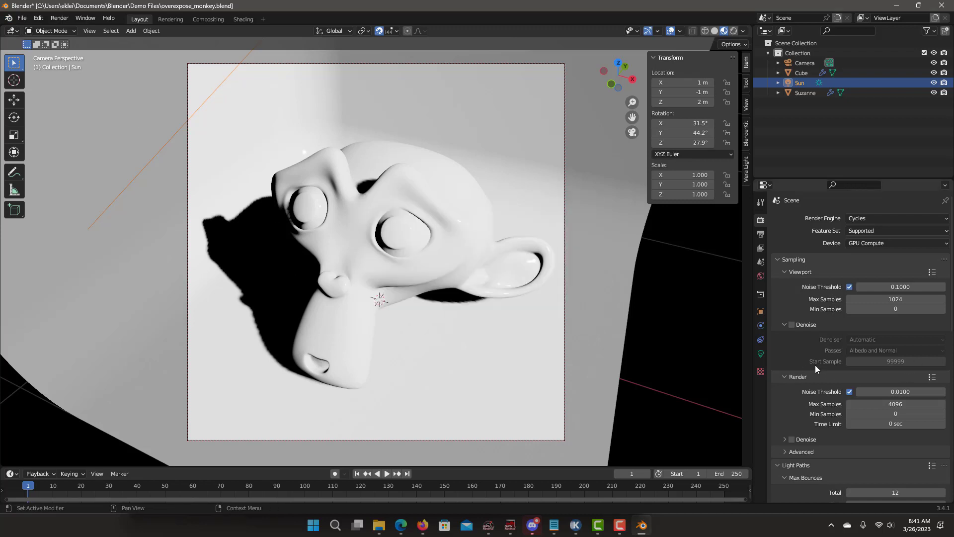
scroll(786, 376, down, 1)
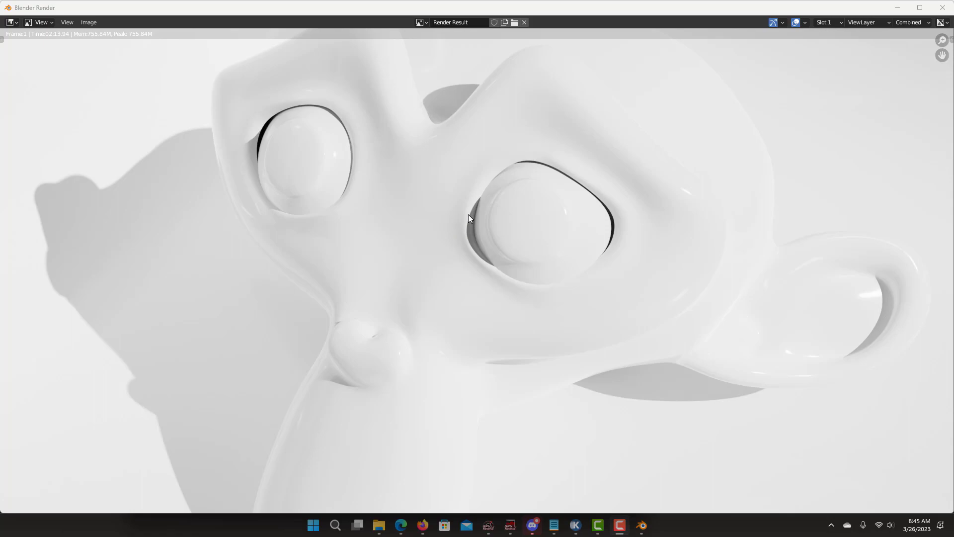
key(Escape)
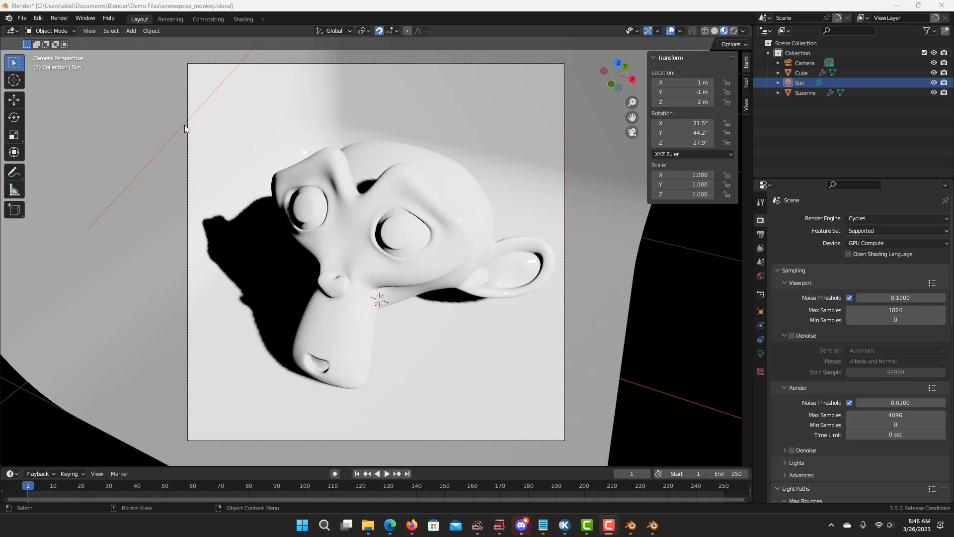
Confirm the 3.5.0 Release Candidate build and render the monkey scene in 41.35 seconds
click(9, 18)
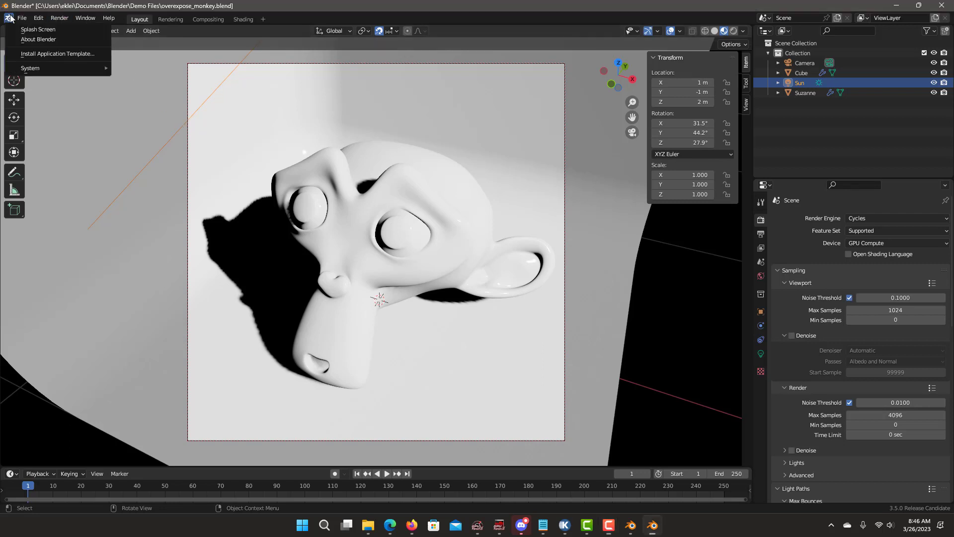
click(38, 39)
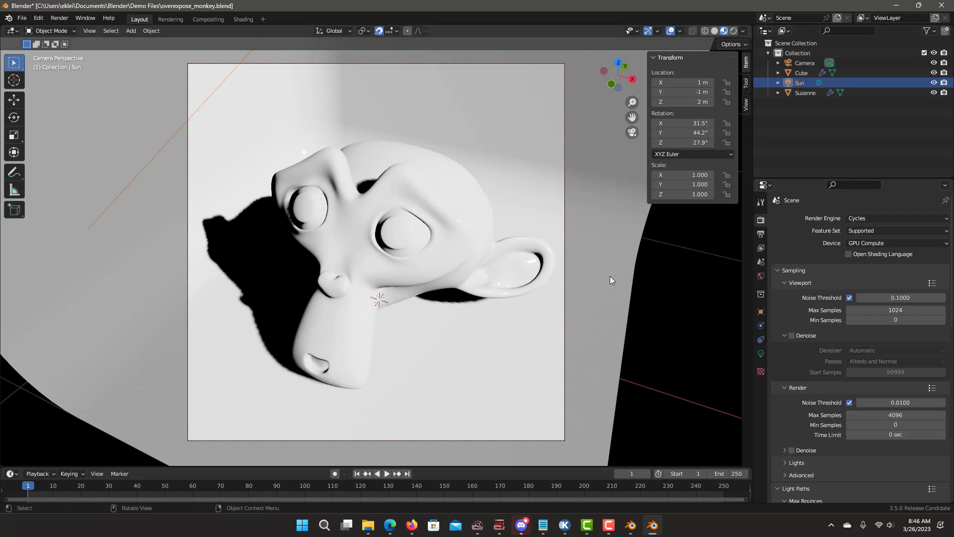
key(F12)
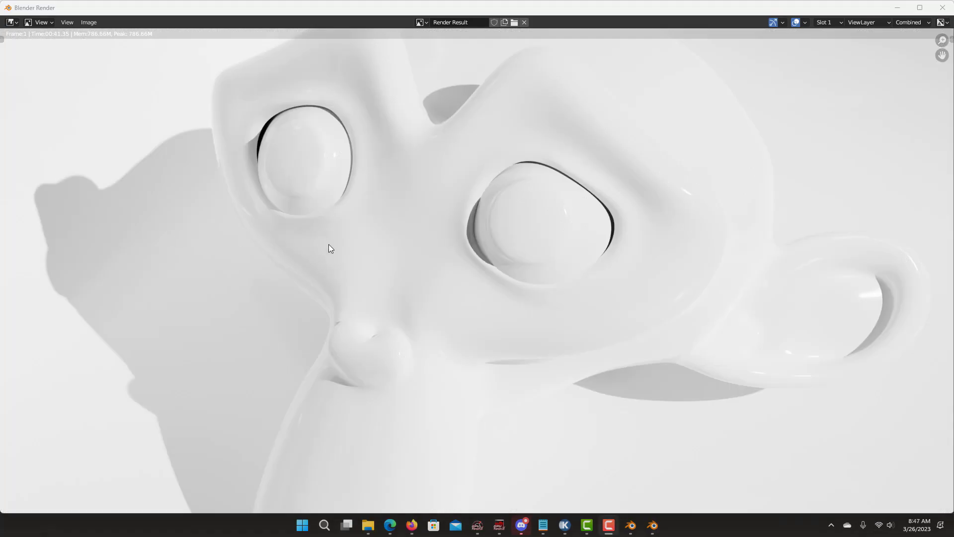
scroll(329, 248, down, 1)
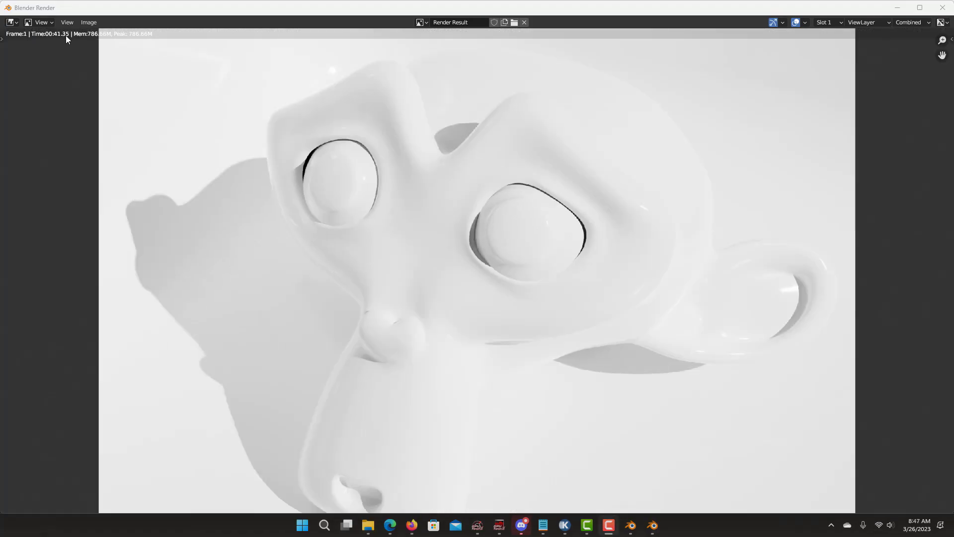
mouse_move(653, 526)
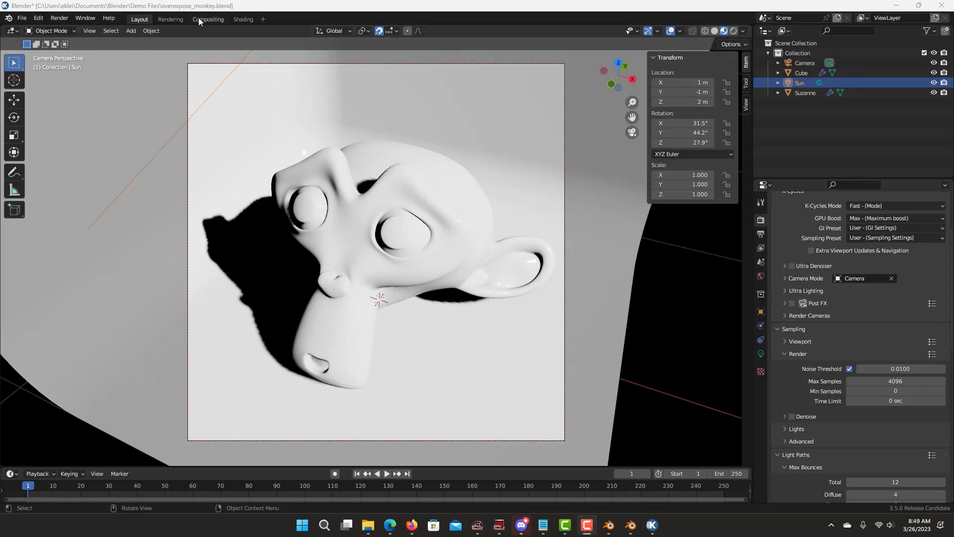
Check the K-Cycles build's version information in About Blender
click(9, 18)
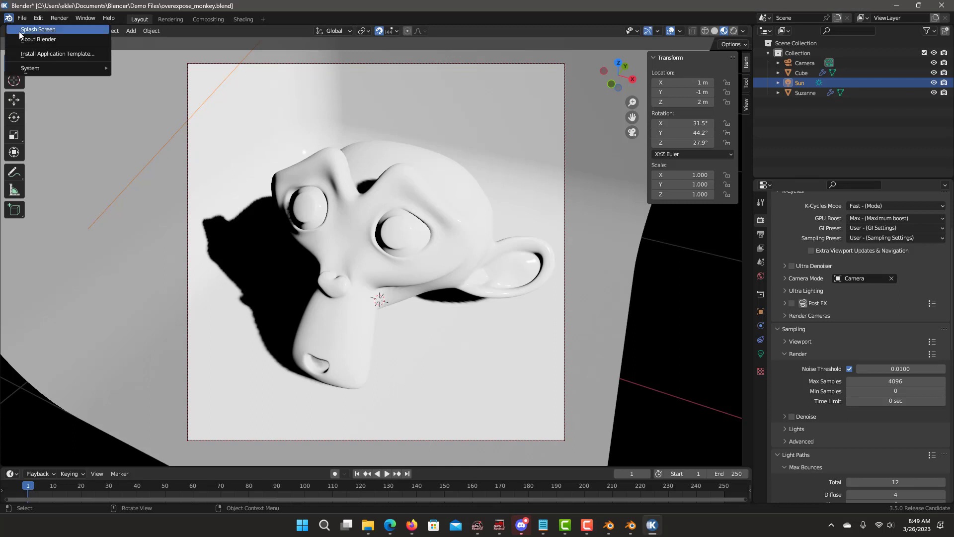
click(24, 40)
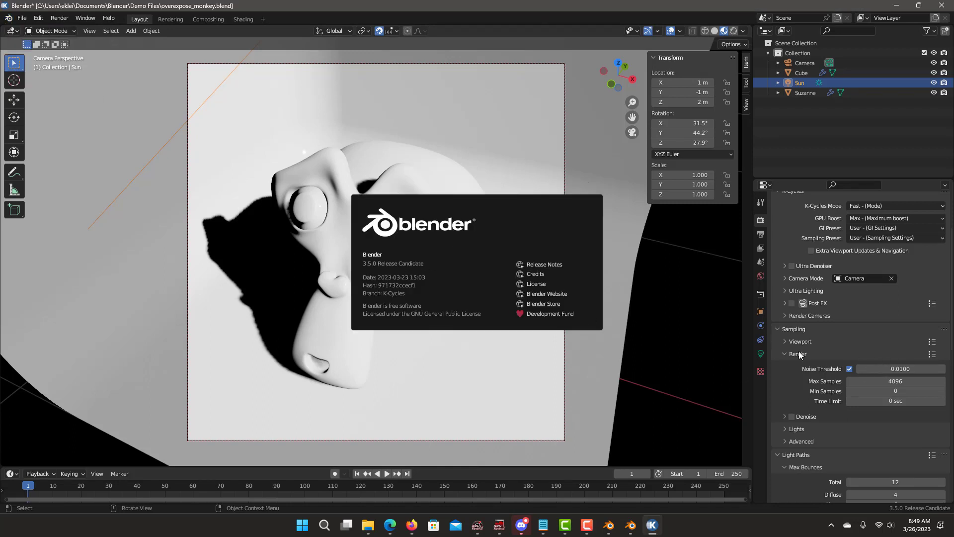
click(508, 141)
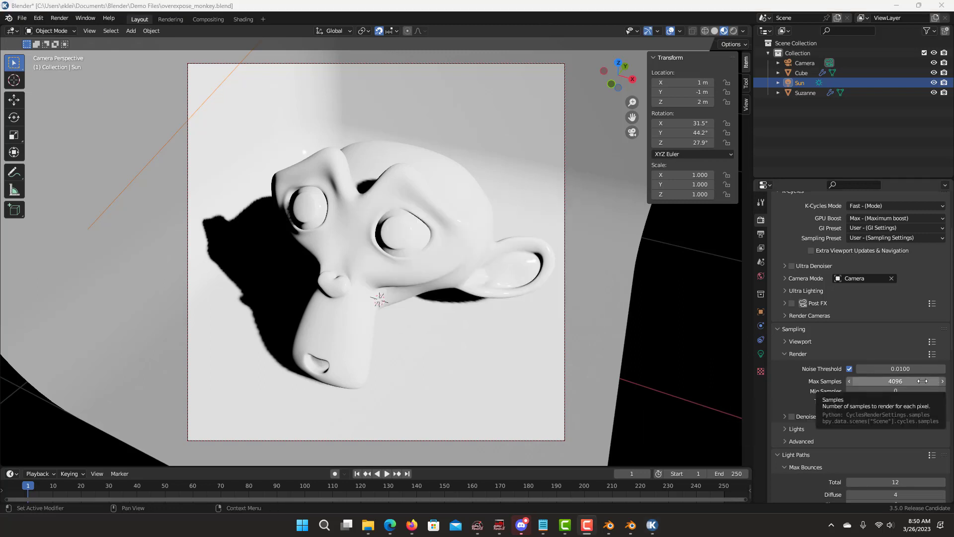
Render the monkey scene with K-Cycles in about 23 seconds and fit it to the window
key(F12)
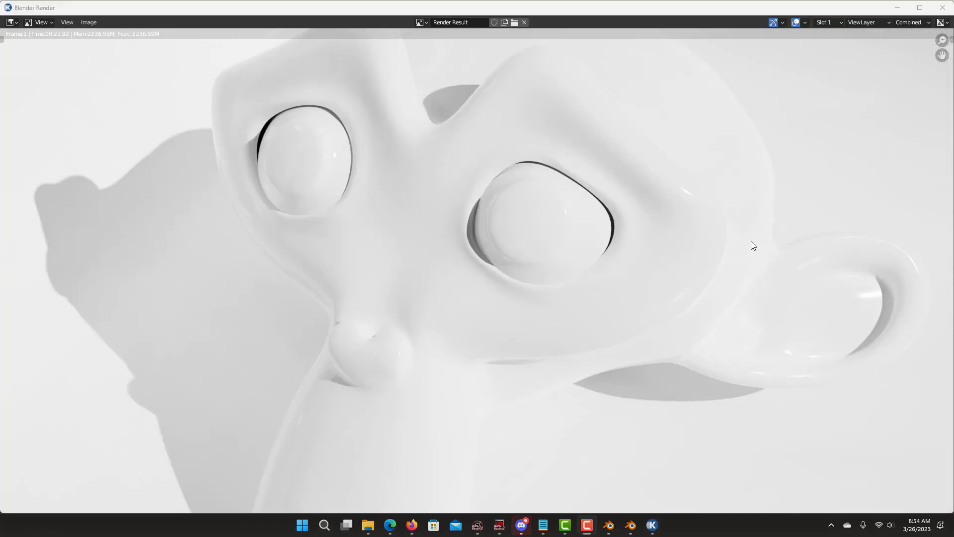
key(Home)
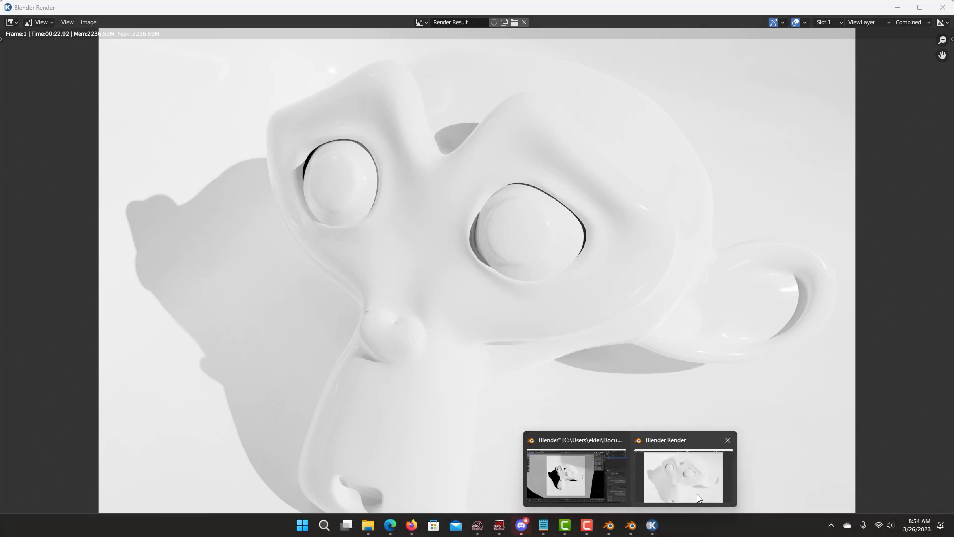
click(652, 525)
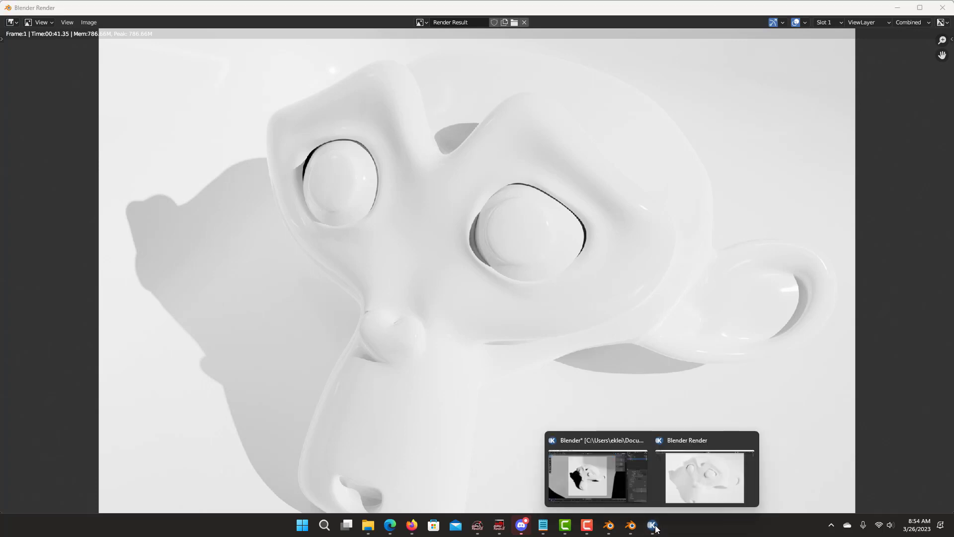
mouse_move(714, 481)
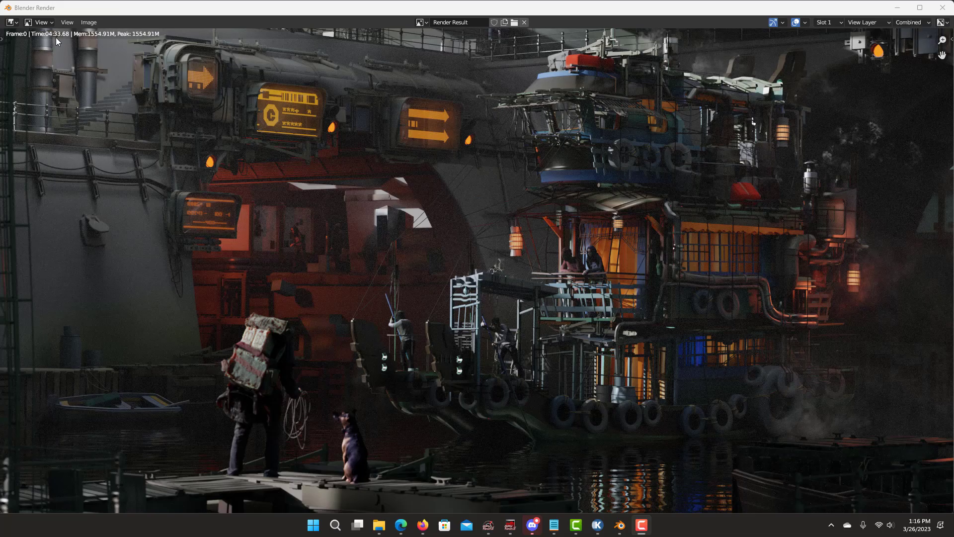
Close the tugboat render and review PartyTug sampling: 4096 max samples, 0.0100 noise threshold, Light Tree on
key(Escape)
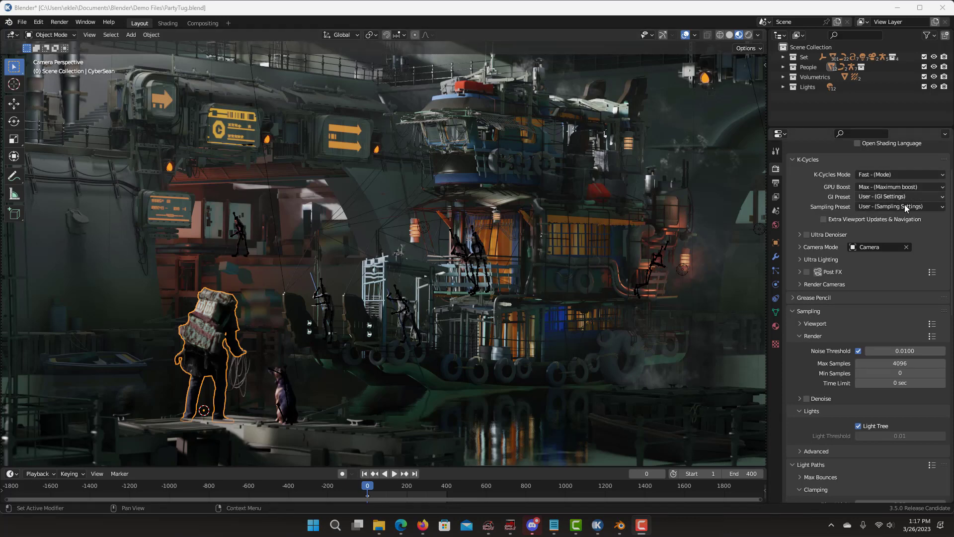
scroll(917, 240, down, 2)
scroll(917, 240, down, 2)
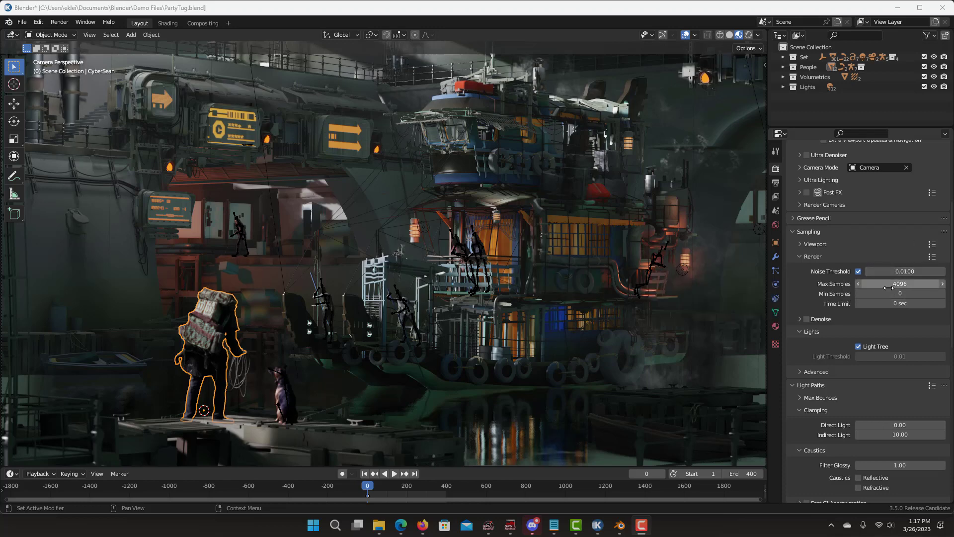
scroll(875, 294, down, 1)
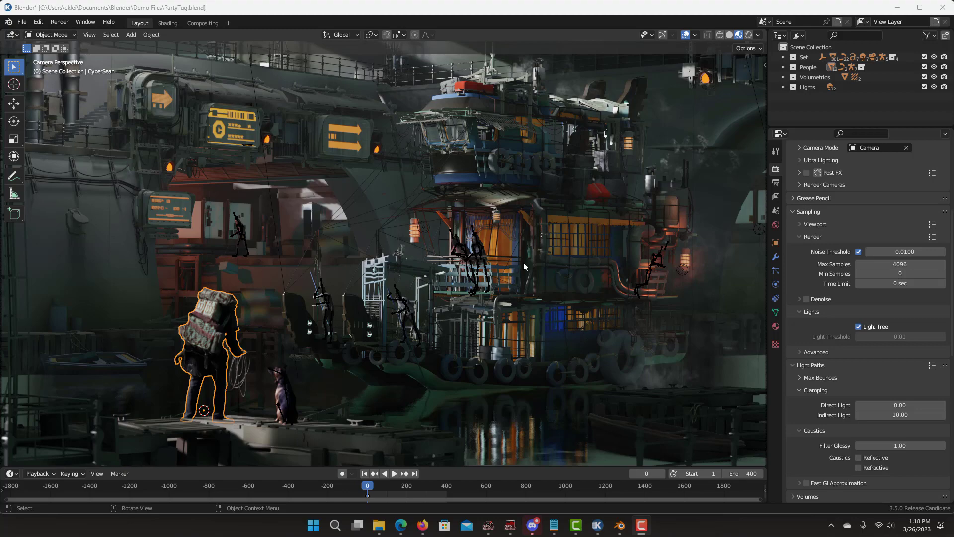
Render the PartyTug tugboat scene again
key(F12)
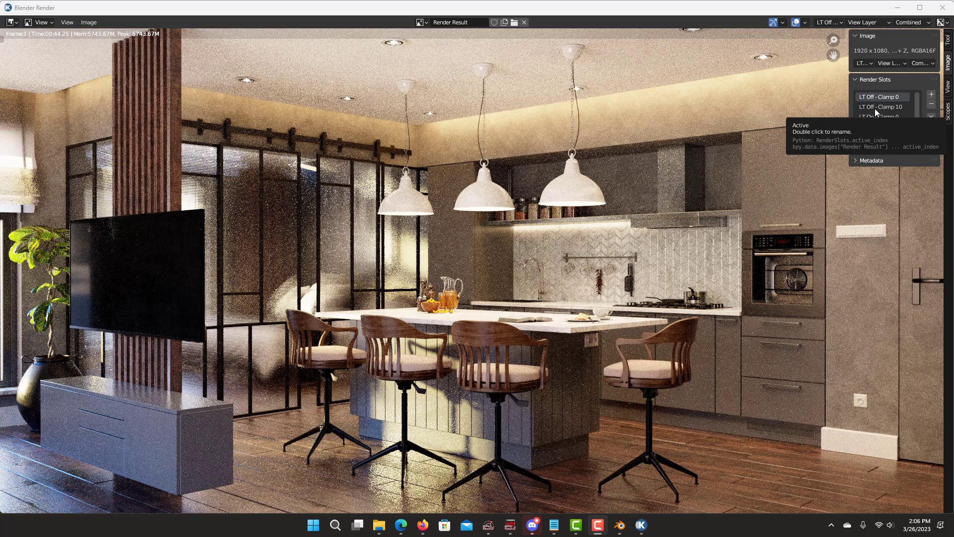
Flip between the LT Off and LT On Clamp 0 and Clamp 10 slots, ending on LT On - Clamp 0
click(875, 108)
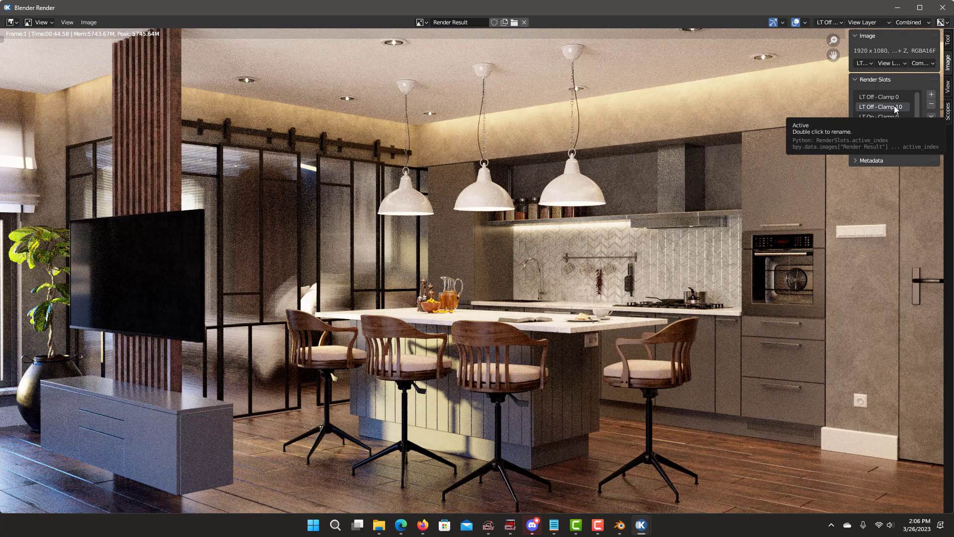
click(879, 97)
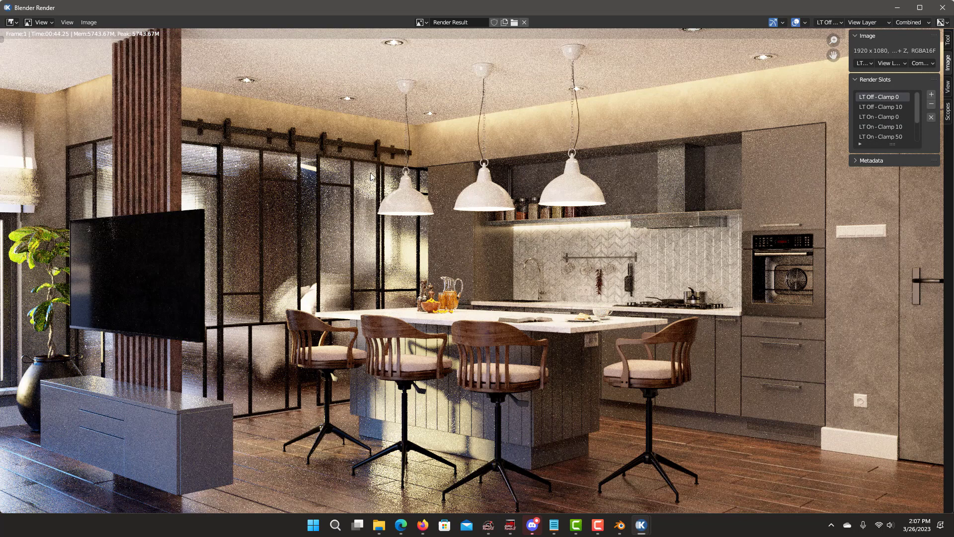
click(896, 107)
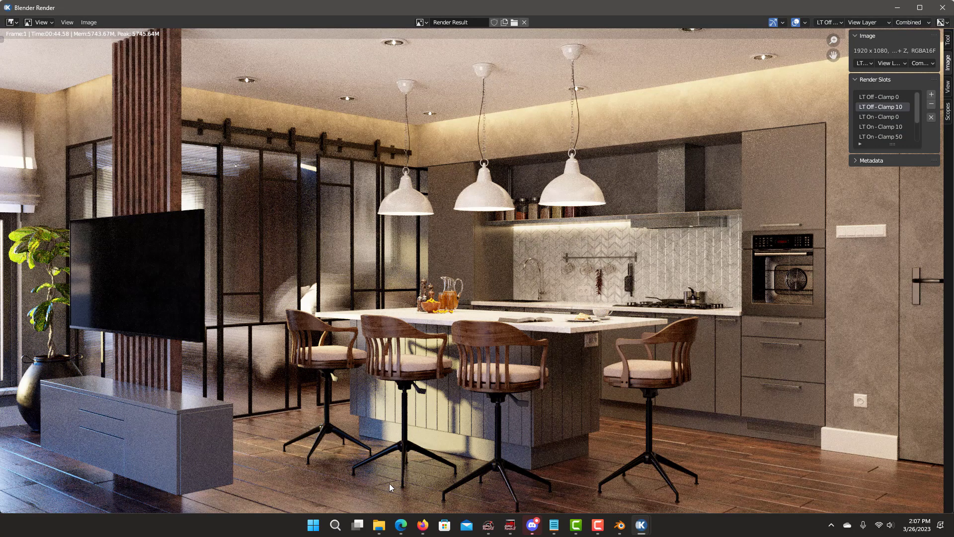
click(879, 116)
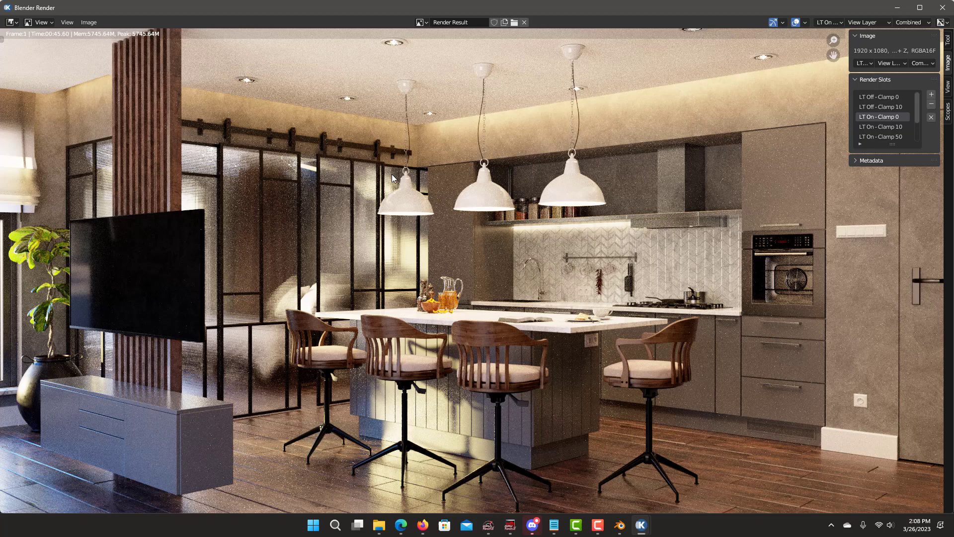
click(885, 98)
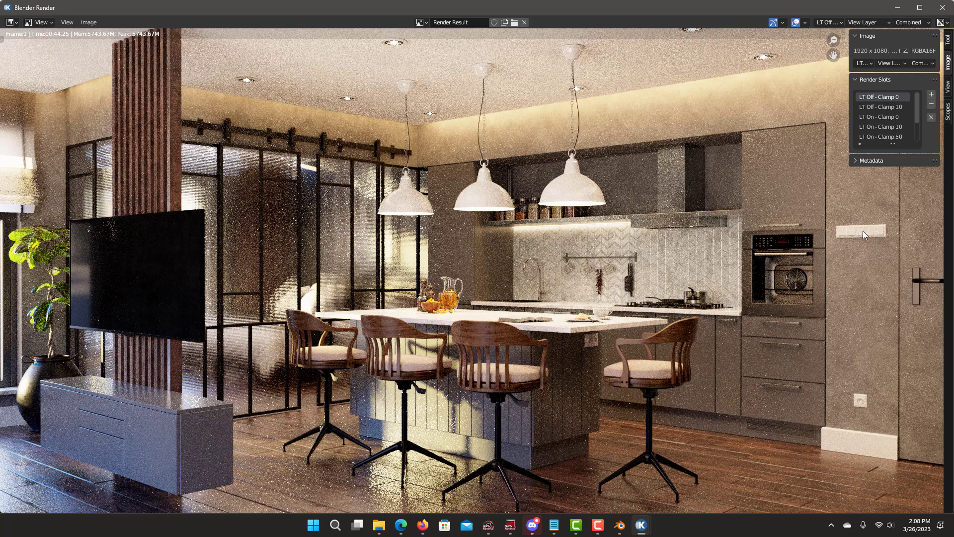
click(899, 117)
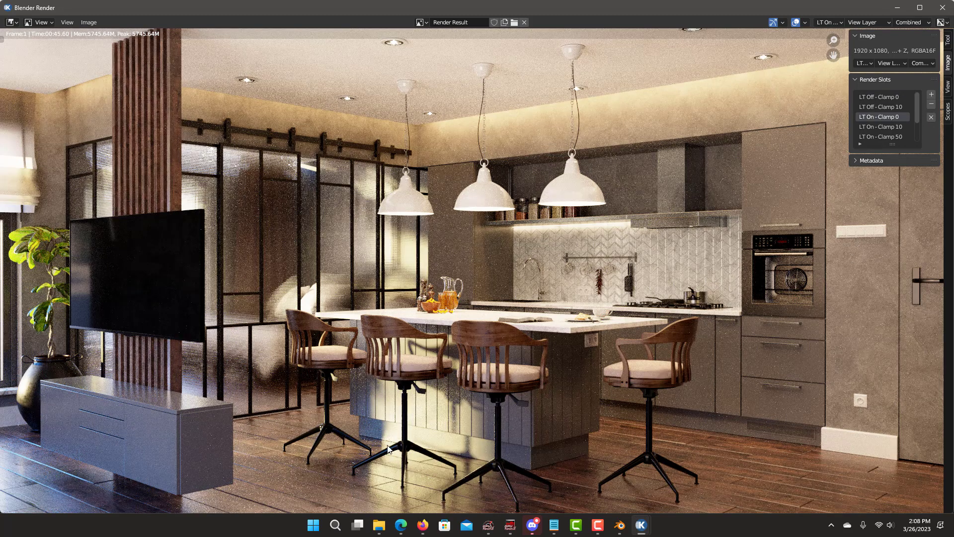
click(891, 98)
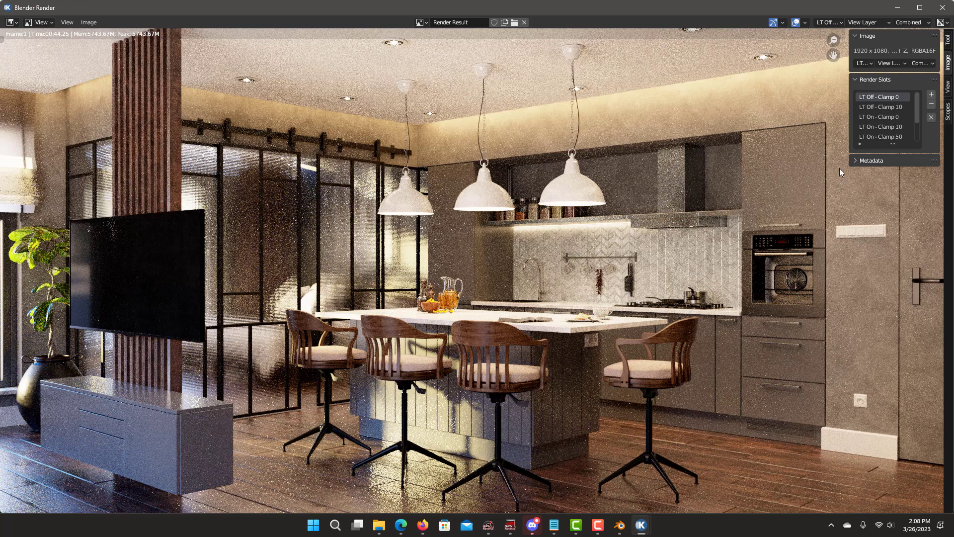
click(888, 117)
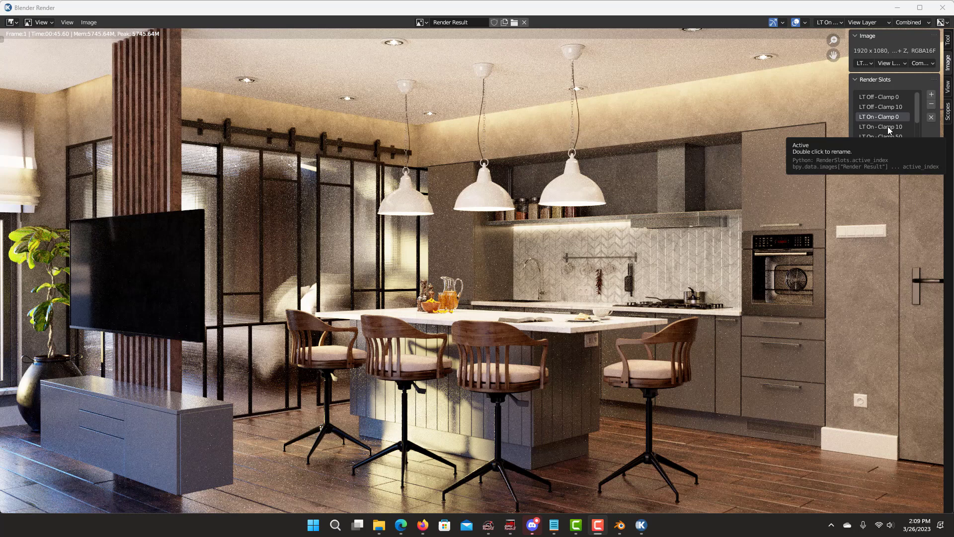
Compare the LT On Clamp 10, LT On Clamp 0 and LT Off Clamp 10 slots, ending on LT On - Clamp 50
click(888, 126)
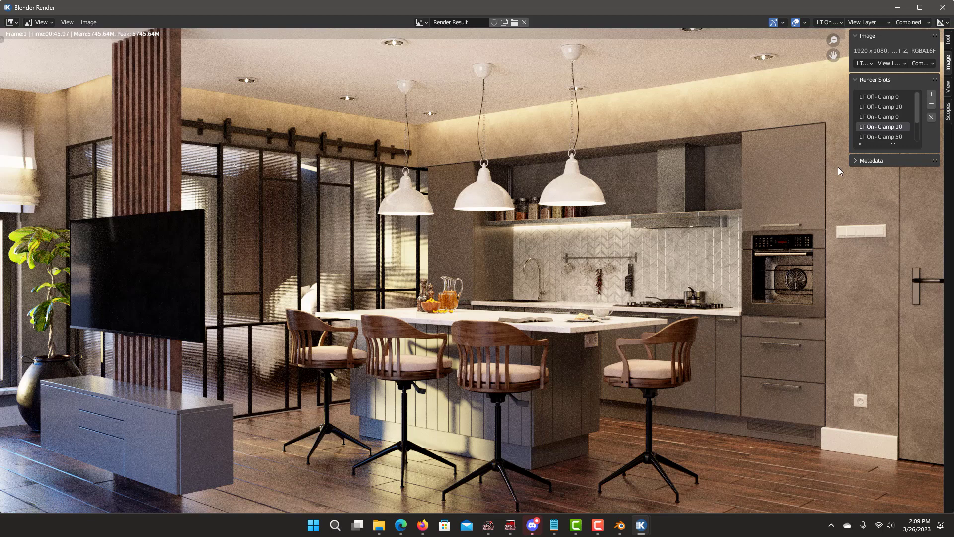
click(884, 116)
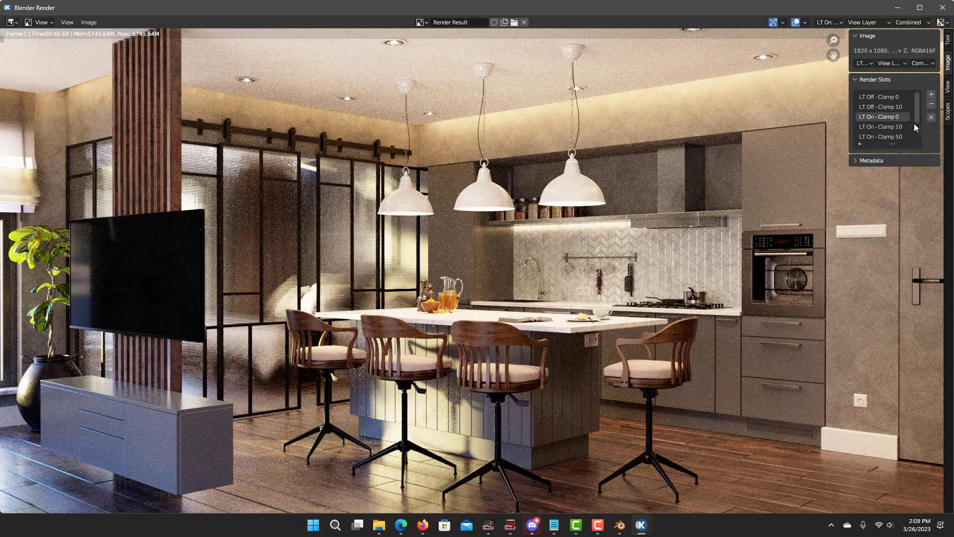
click(893, 125)
click(881, 116)
click(884, 126)
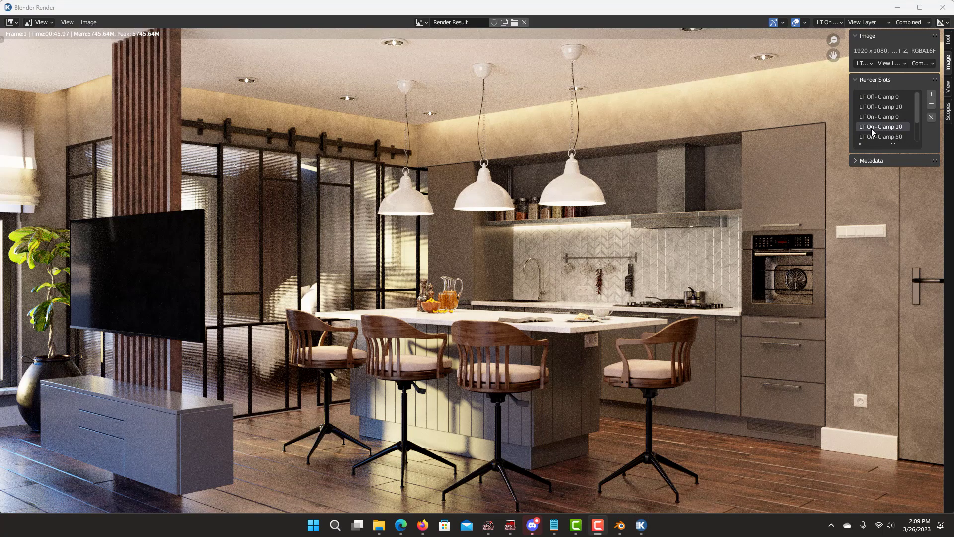
click(884, 105)
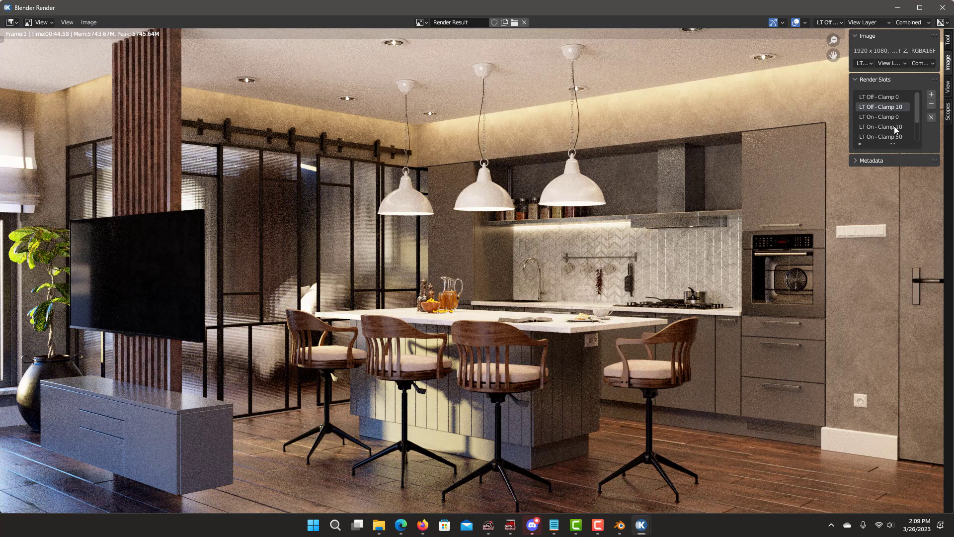
click(893, 127)
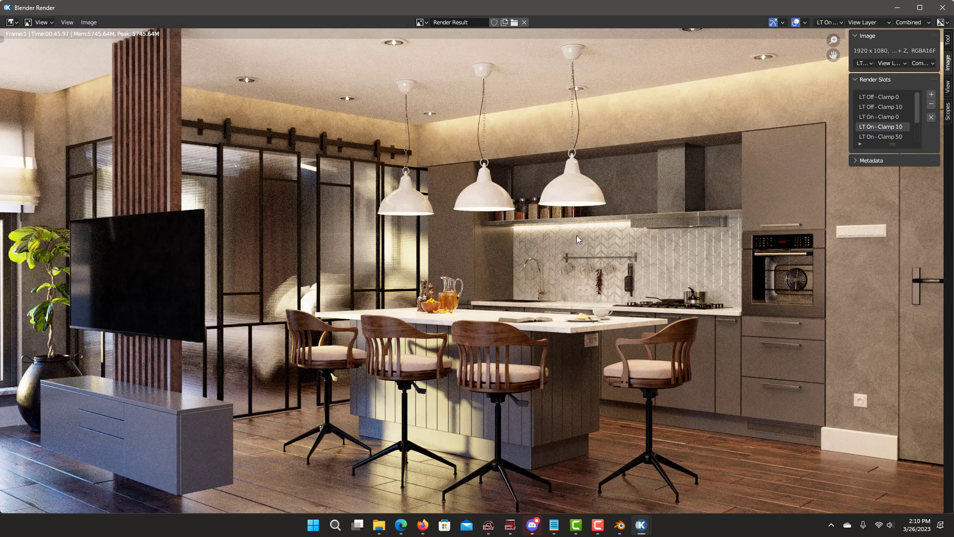
click(885, 137)
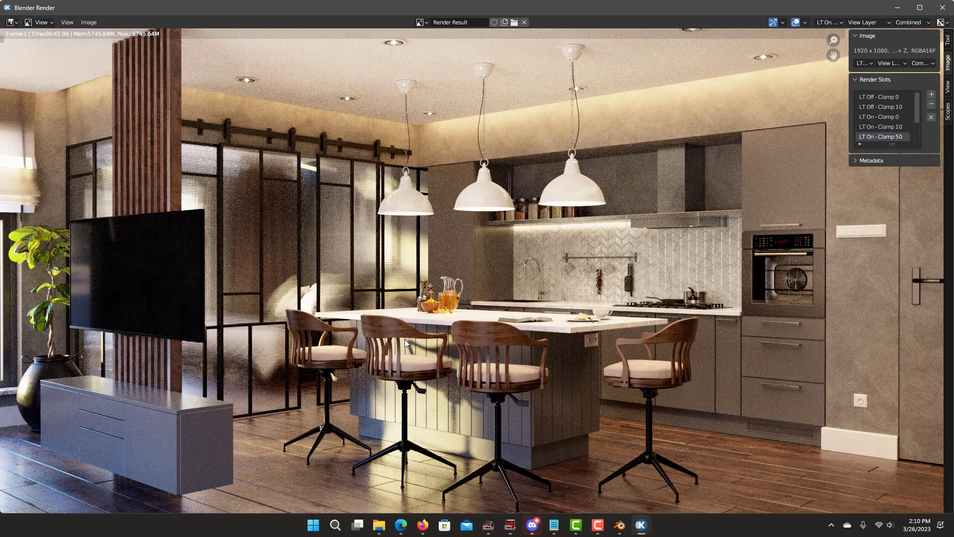
Zoom into the kitchen render, flip between LT On Clamp 0 and Clamp 50, then show full Clamp 0
scroll(456, 381, up, 4)
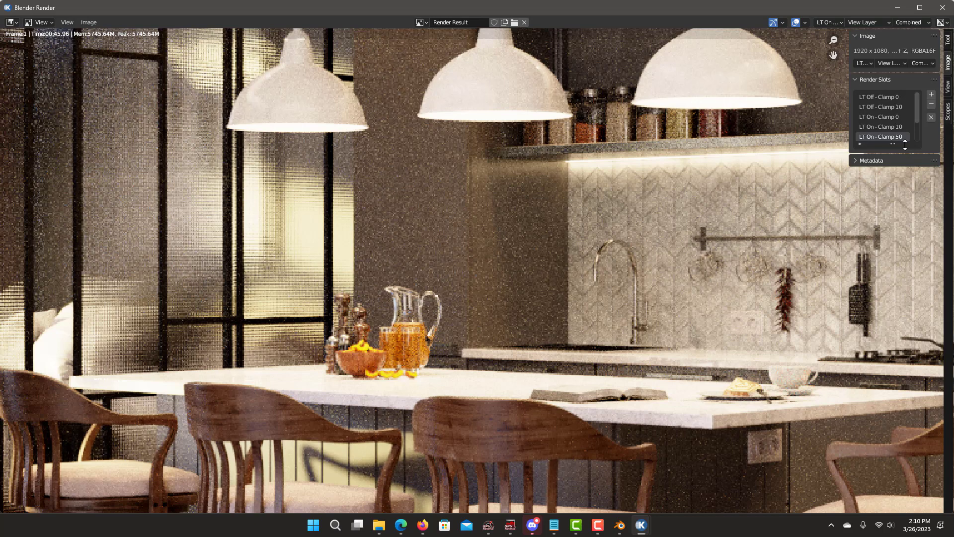
click(893, 116)
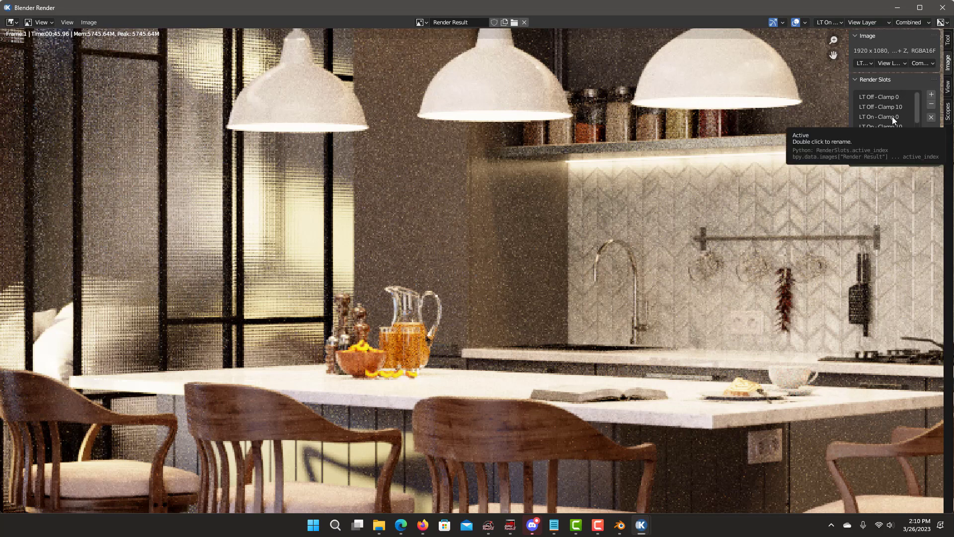
scroll(359, 422, up, 1)
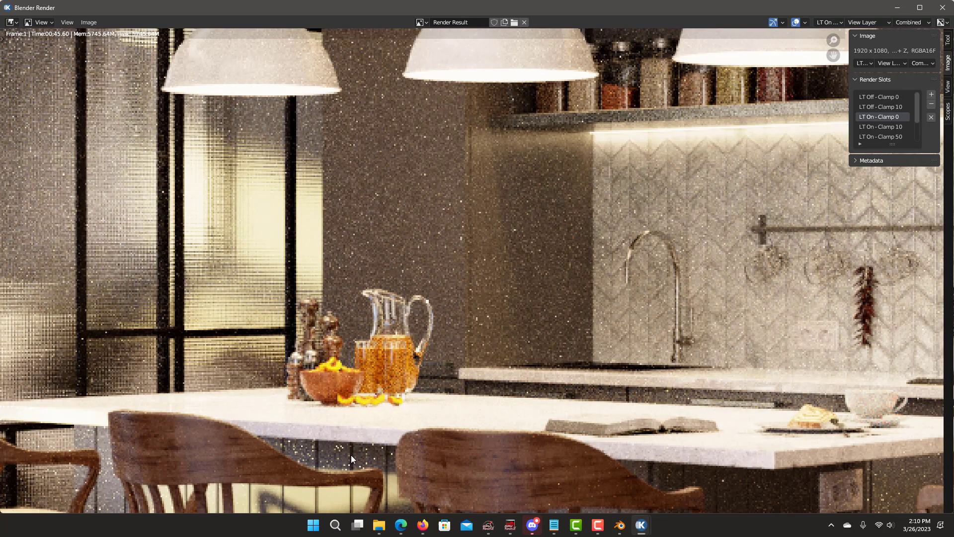
click(881, 136)
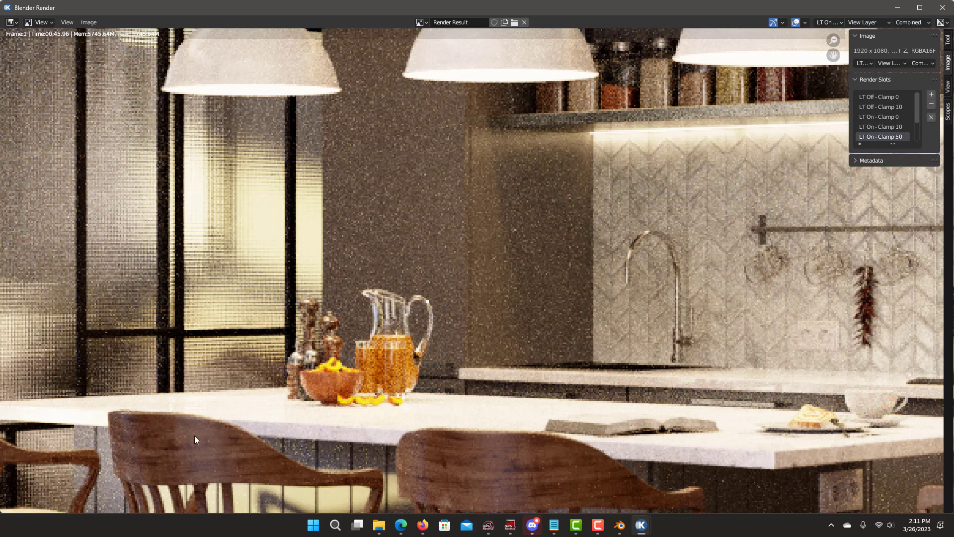
scroll(476, 215, down, 5)
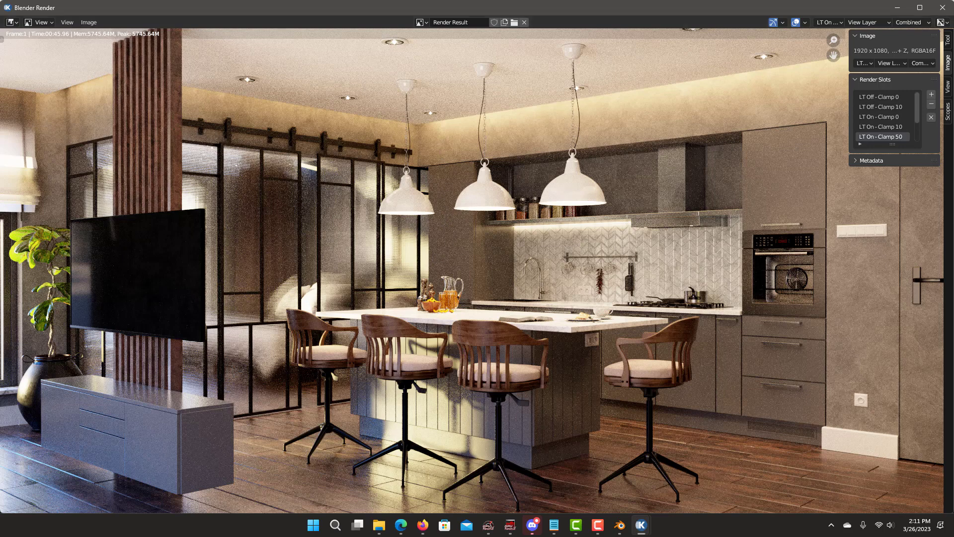
click(894, 117)
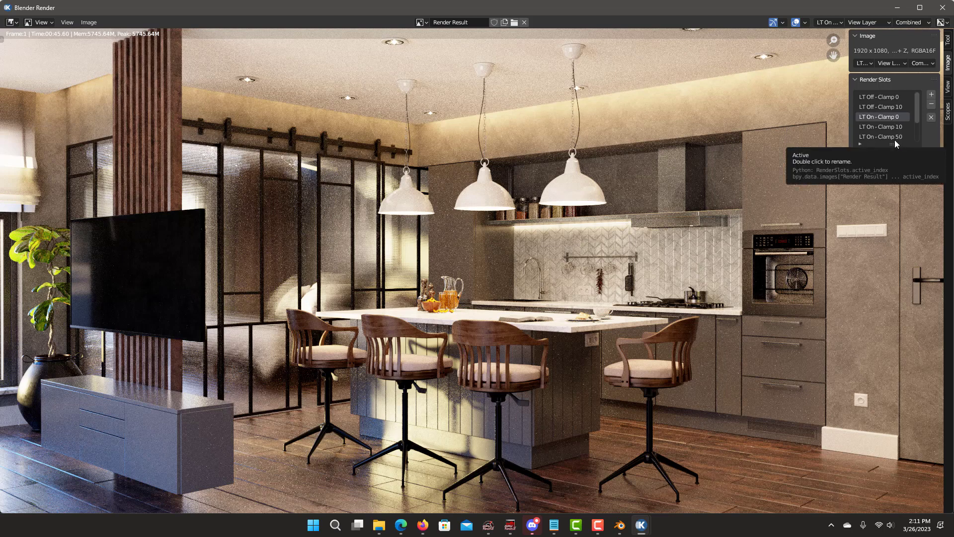
Show LT On - Clamp 50, then render Spring.blend frame 5 in Blender 3.4.1 (02:55.57)
click(895, 137)
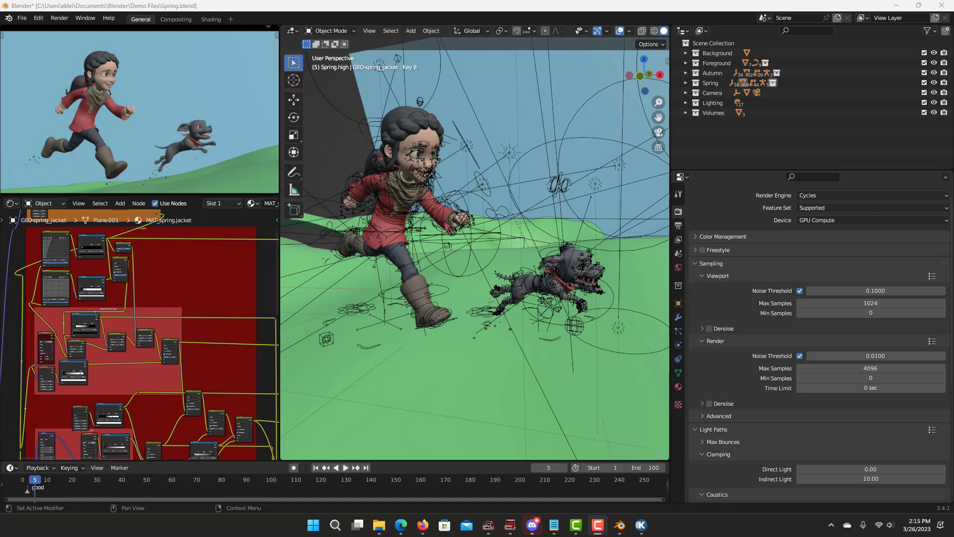
click(847, 281)
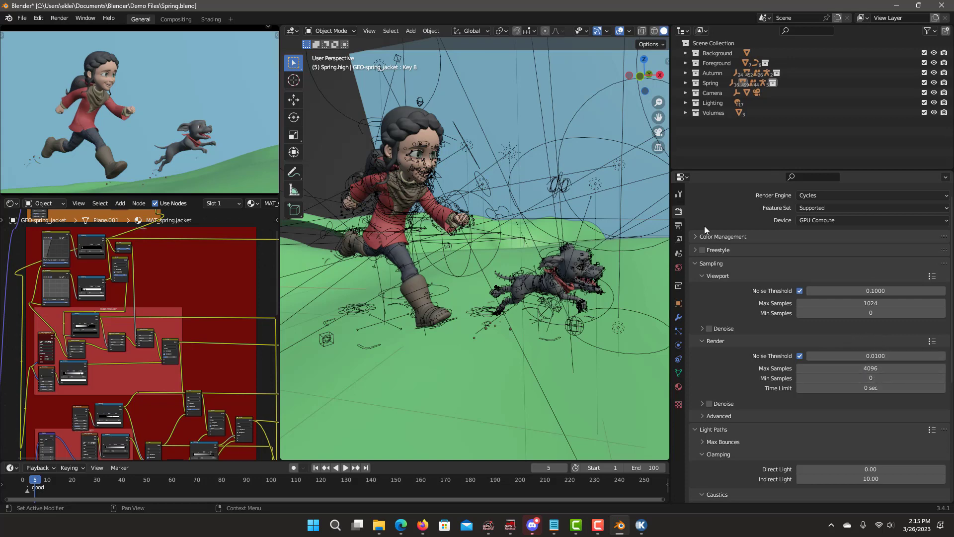
key(F12)
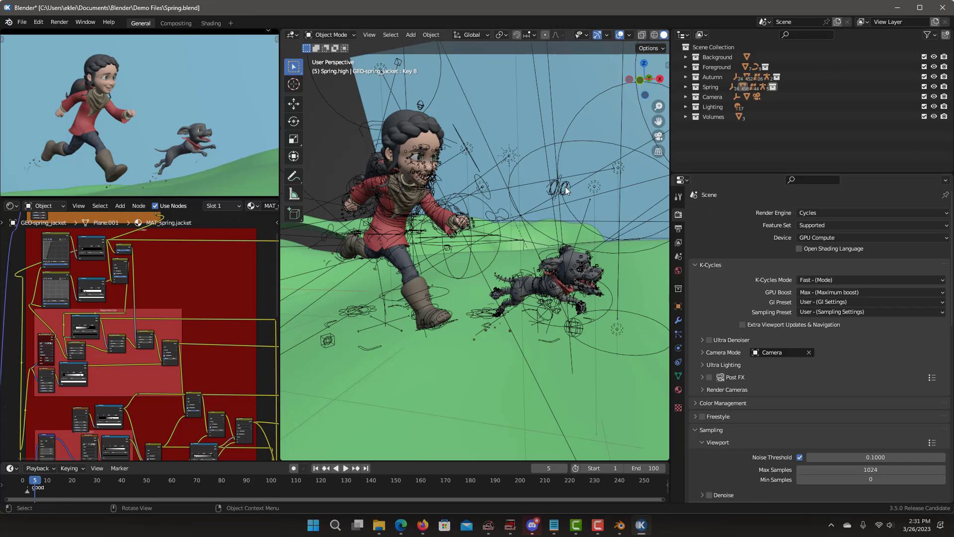
Verify K-Cycles Fast mode and Max GPU boost, then render Spring frame 5 in 01:43.44
scroll(794, 243, down, 6)
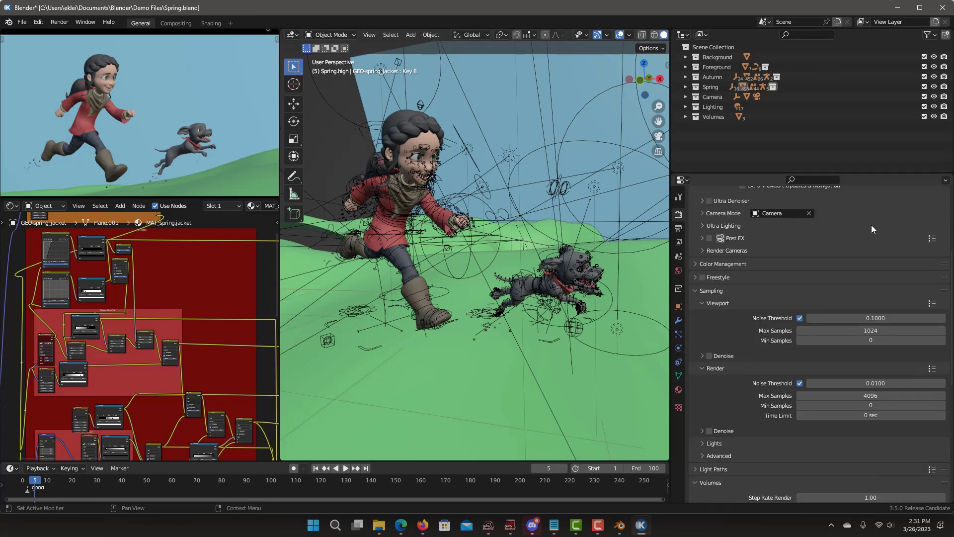
scroll(872, 225, up, 3)
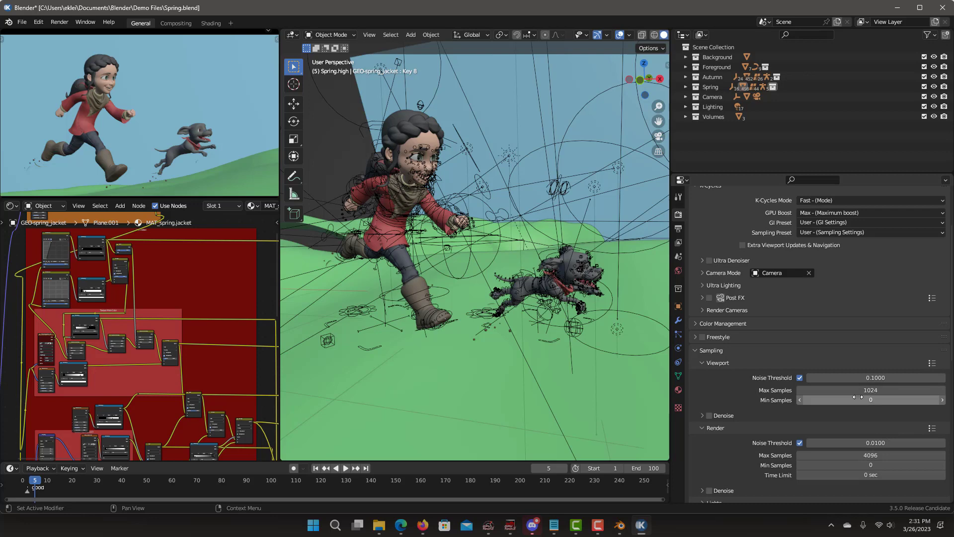
scroll(847, 321, down, 3)
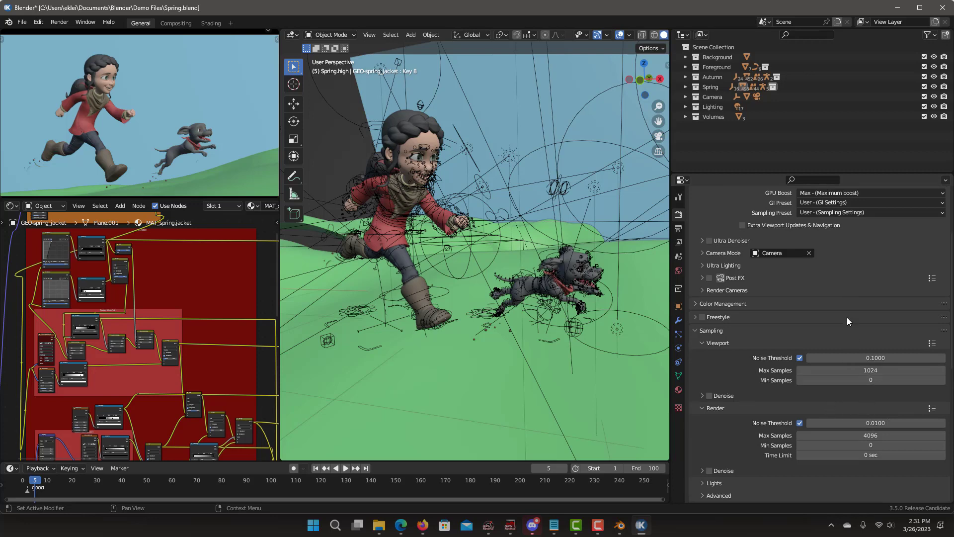
key(F12)
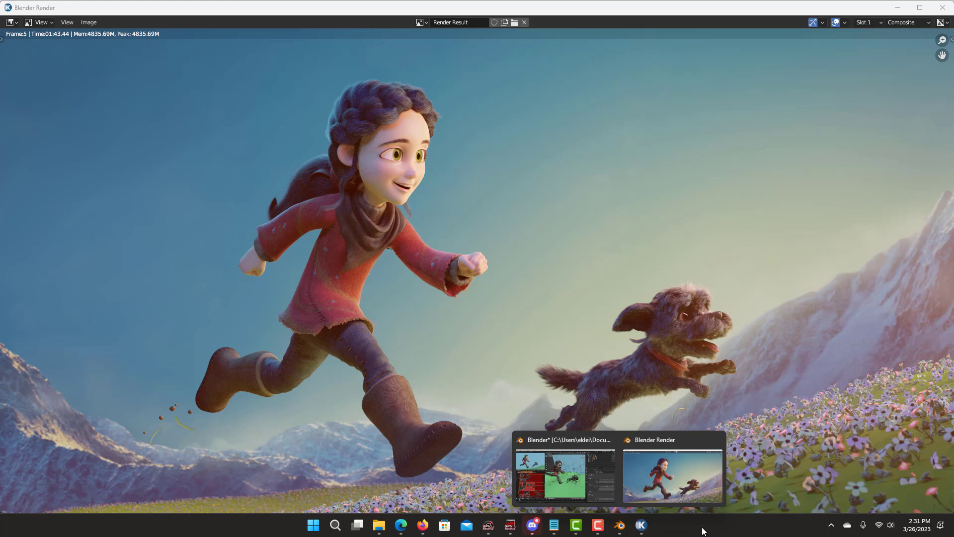
mouse_move(694, 500)
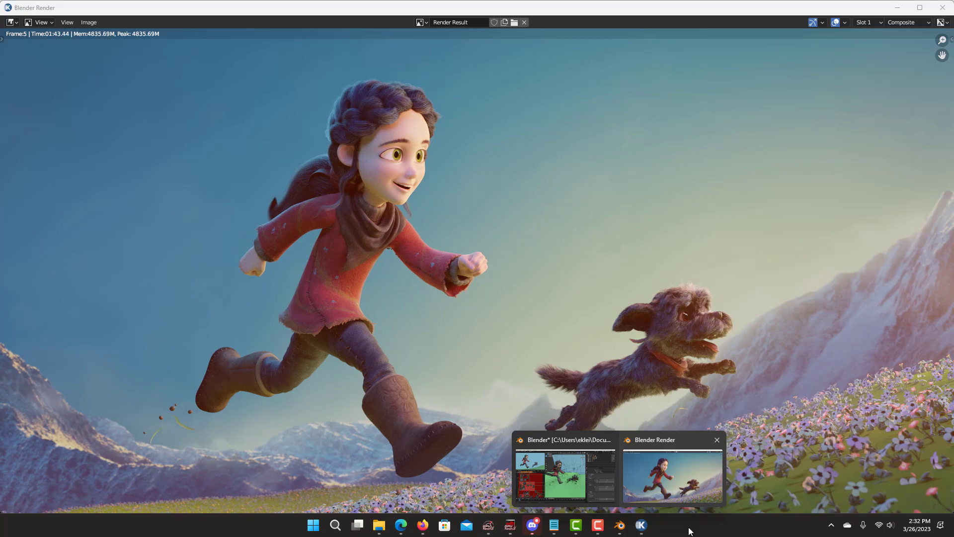
mouse_move(689, 474)
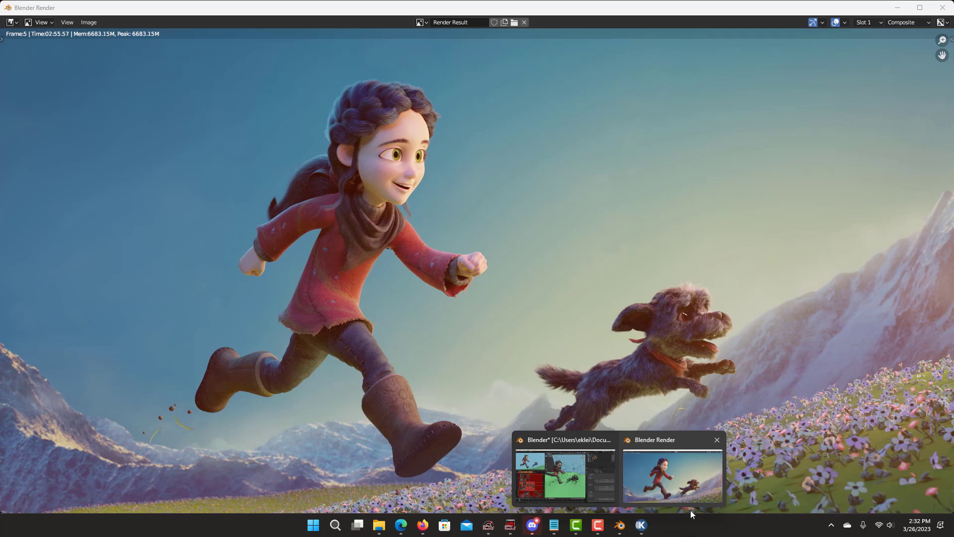